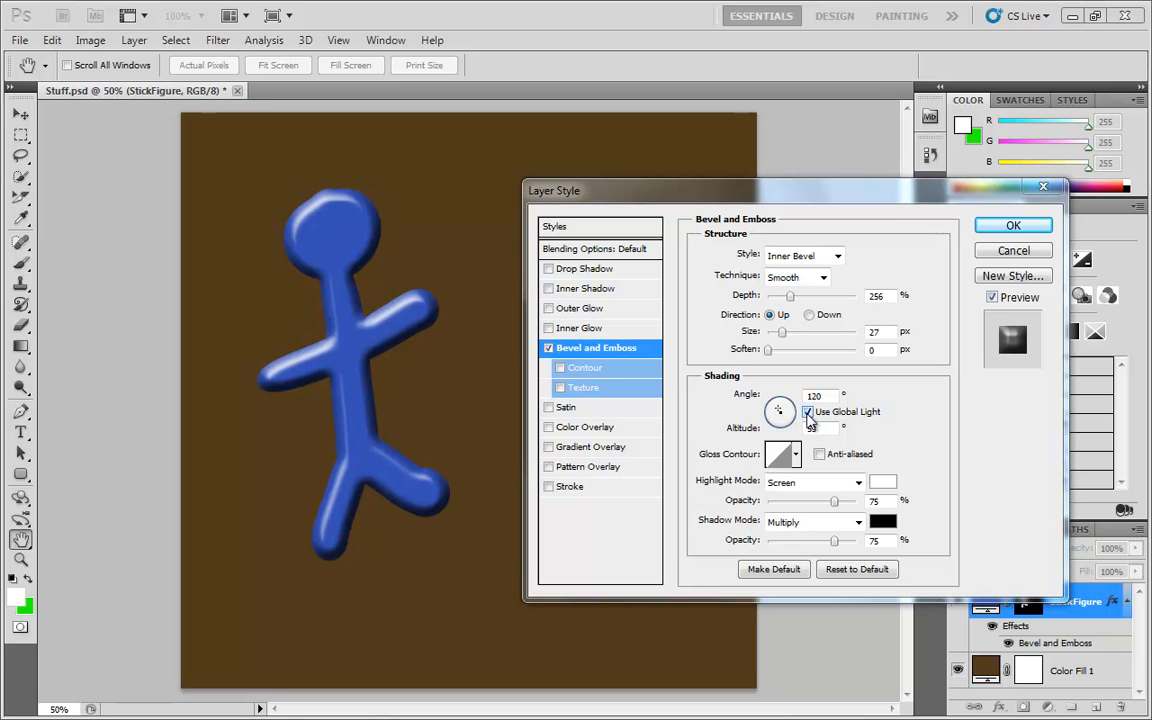
Step: Try the bevel's global light at 124° angle and 32° altitude, and check the angle under Drop Shadow, leaving that effect disabled
mouse_move(778, 413)
left_mouse_down()
mouse_move(783, 428)
mouse_move(779, 413)
left_mouse_up()
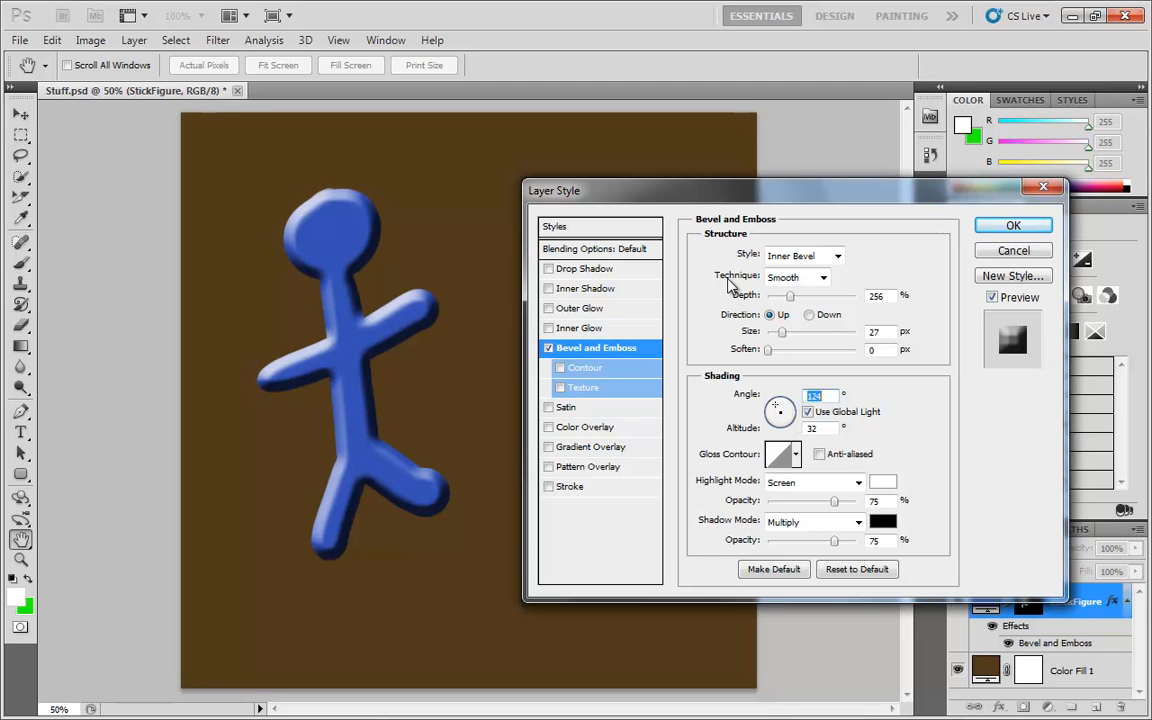
left_click(594, 270)
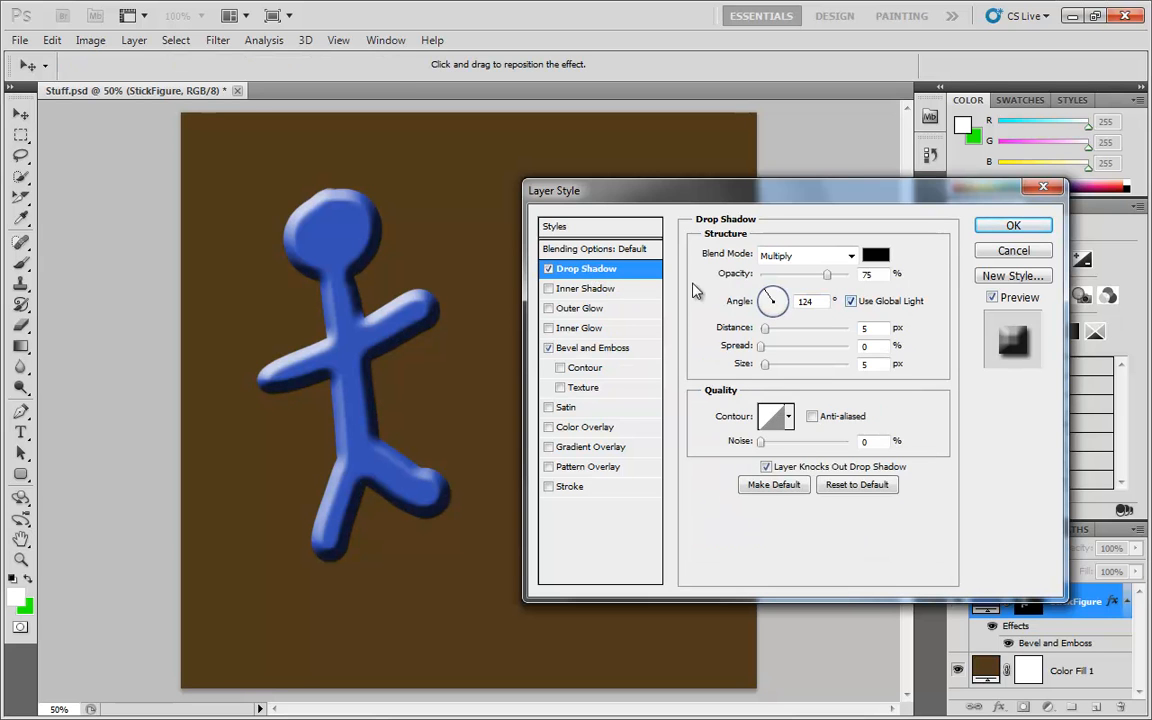
left_click(548, 272)
left_click(548, 272)
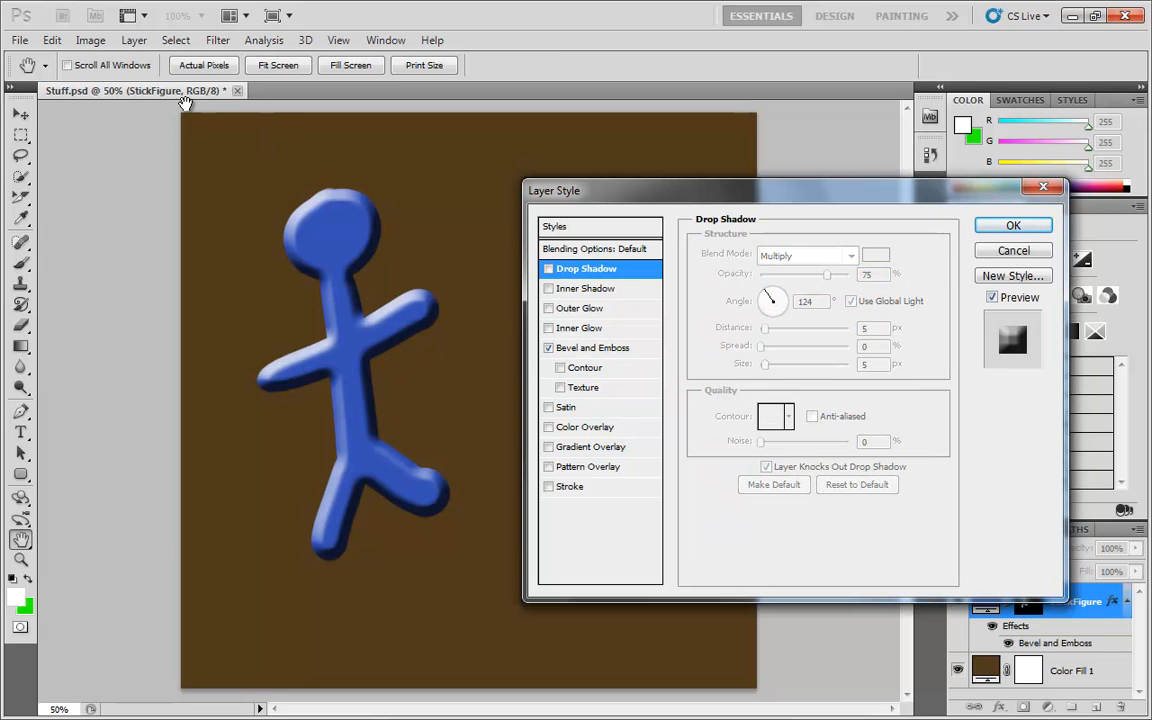
left_click(134, 40)
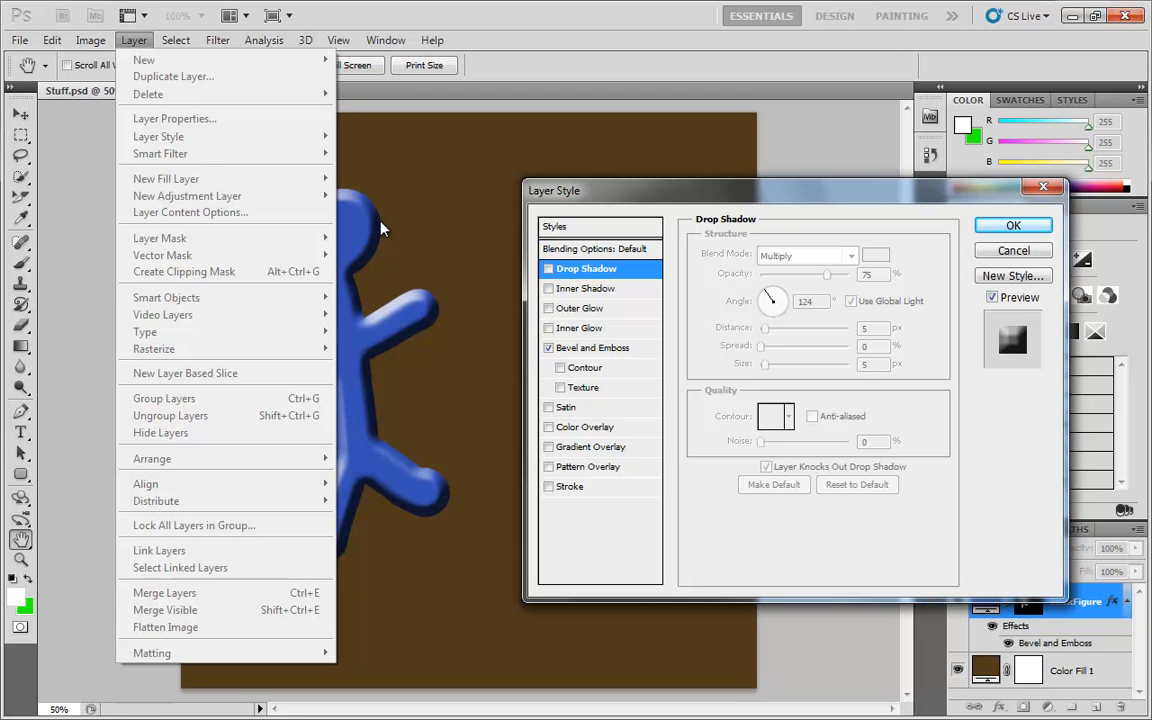
Step: Set the Bevel and Emboss global light to an angle of 129° and an altitude of 21°
left_click(624, 350)
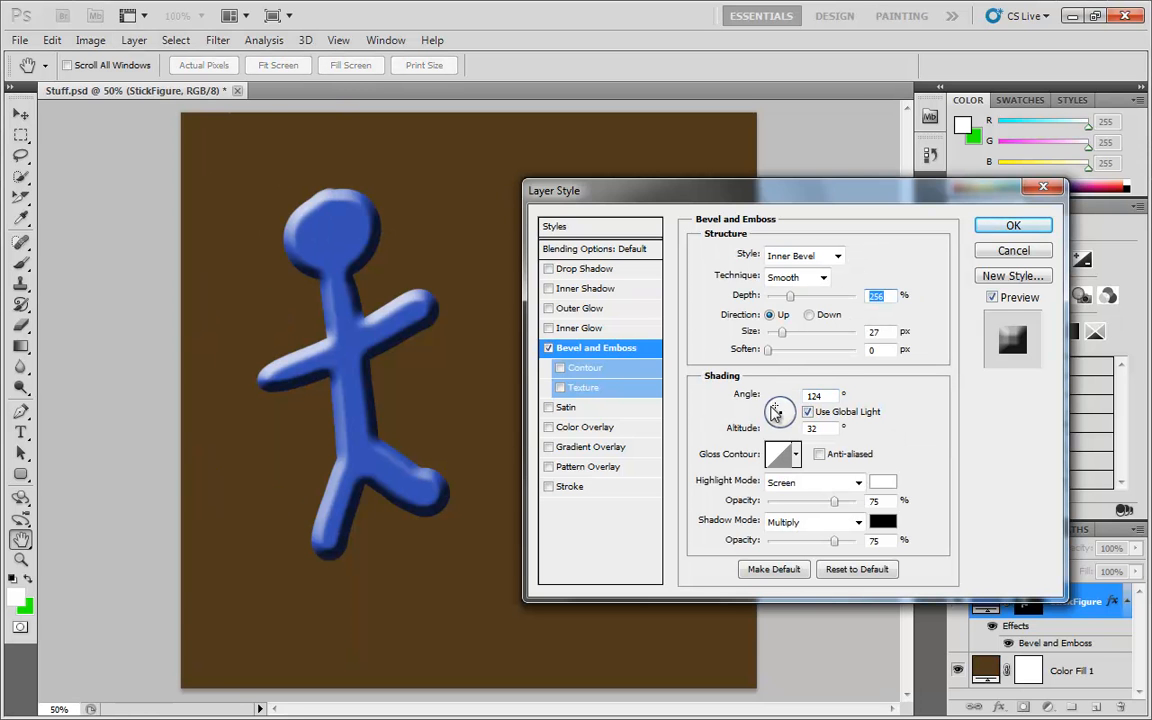
mouse_move(778, 412)
left_mouse_down()
mouse_move(787, 418)
mouse_move(770, 419)
mouse_move(776, 404)
mouse_move(777, 424)
mouse_move(783, 401)
mouse_move(778, 409)
left_mouse_up()
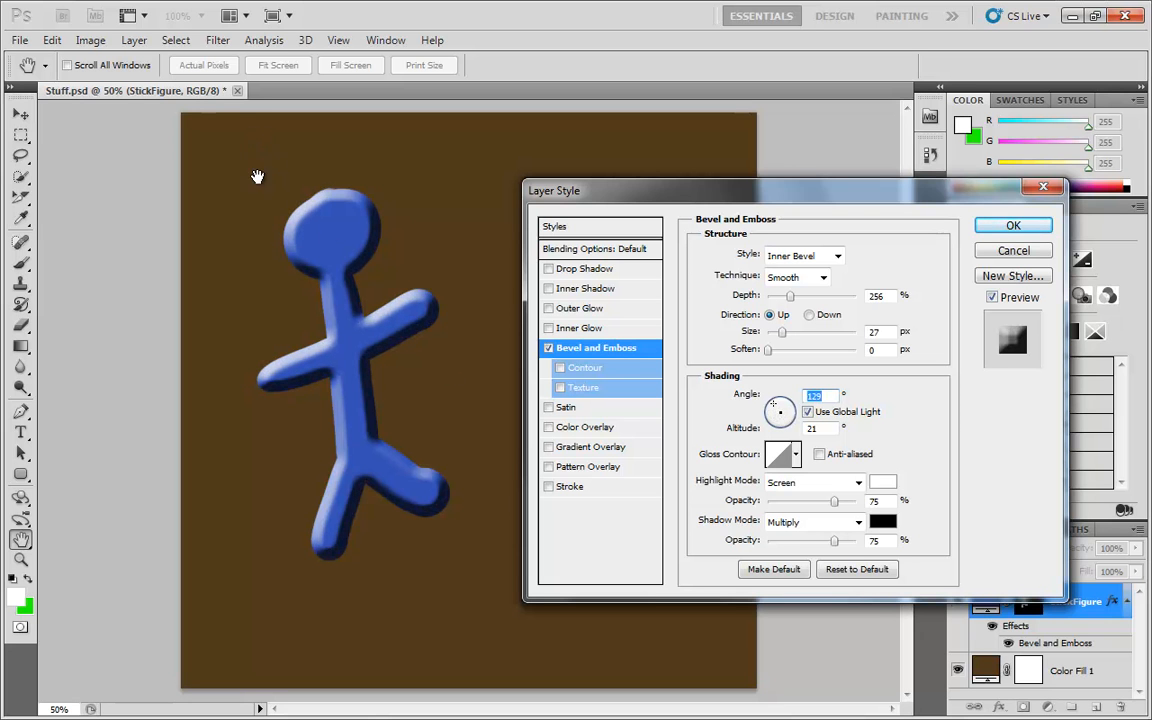
Step: Try a wavy custom gloss contour with several peaks for the bevel, and discard the contour changes
left_click(779, 458)
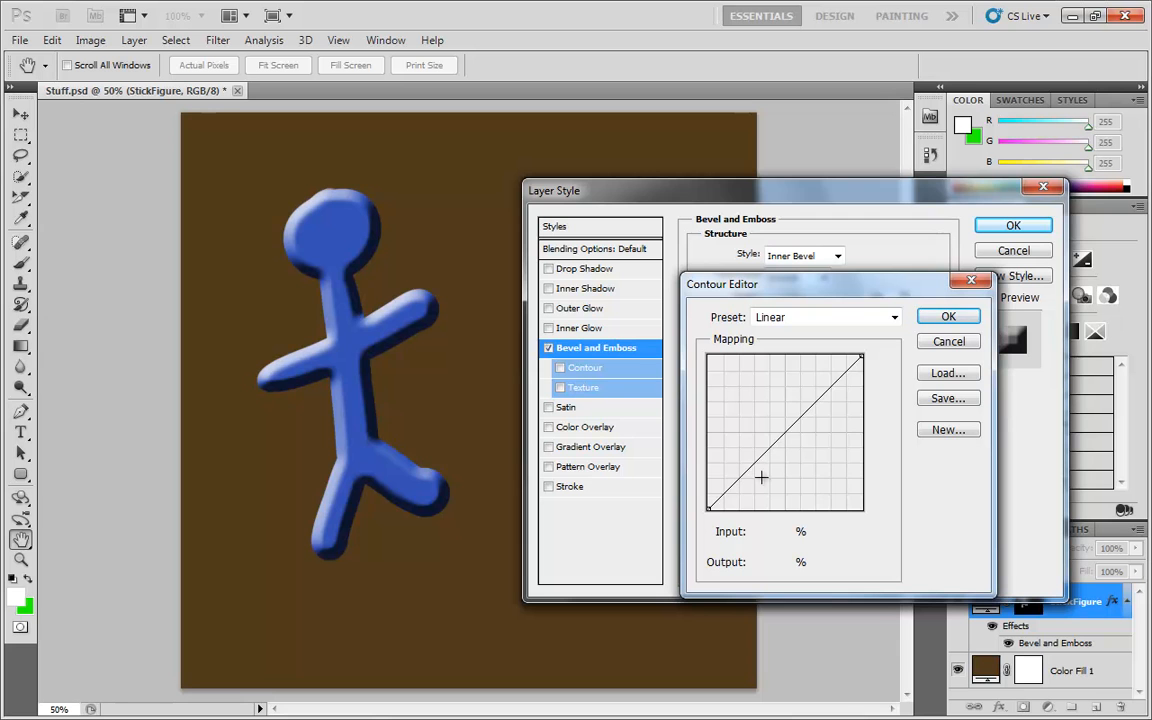
left_click_drag(735, 481, 741, 496)
left_click_drag(841, 381, 825, 360)
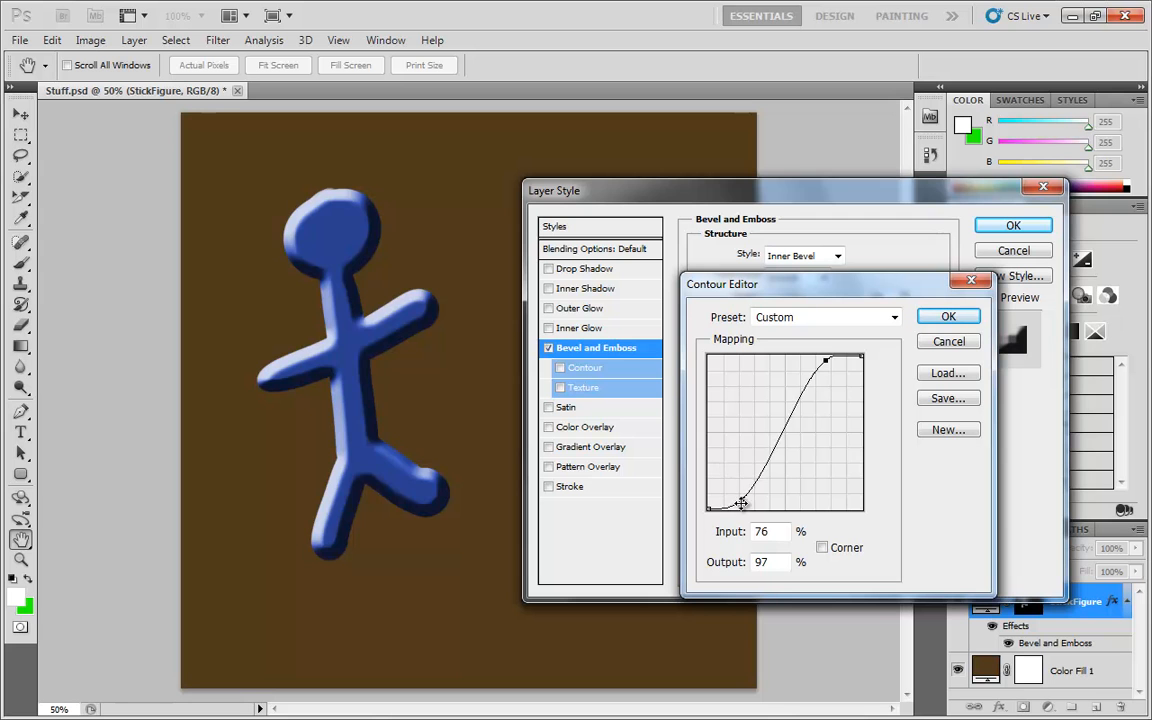
mouse_move(741, 498)
left_mouse_down()
mouse_move(726, 484)
mouse_move(747, 500)
left_mouse_up()
left_click_drag(760, 480, 759, 450)
mouse_move(772, 424)
left_mouse_down()
mouse_move(776, 486)
mouse_move(800, 380)
mouse_move(806, 421)
left_mouse_up()
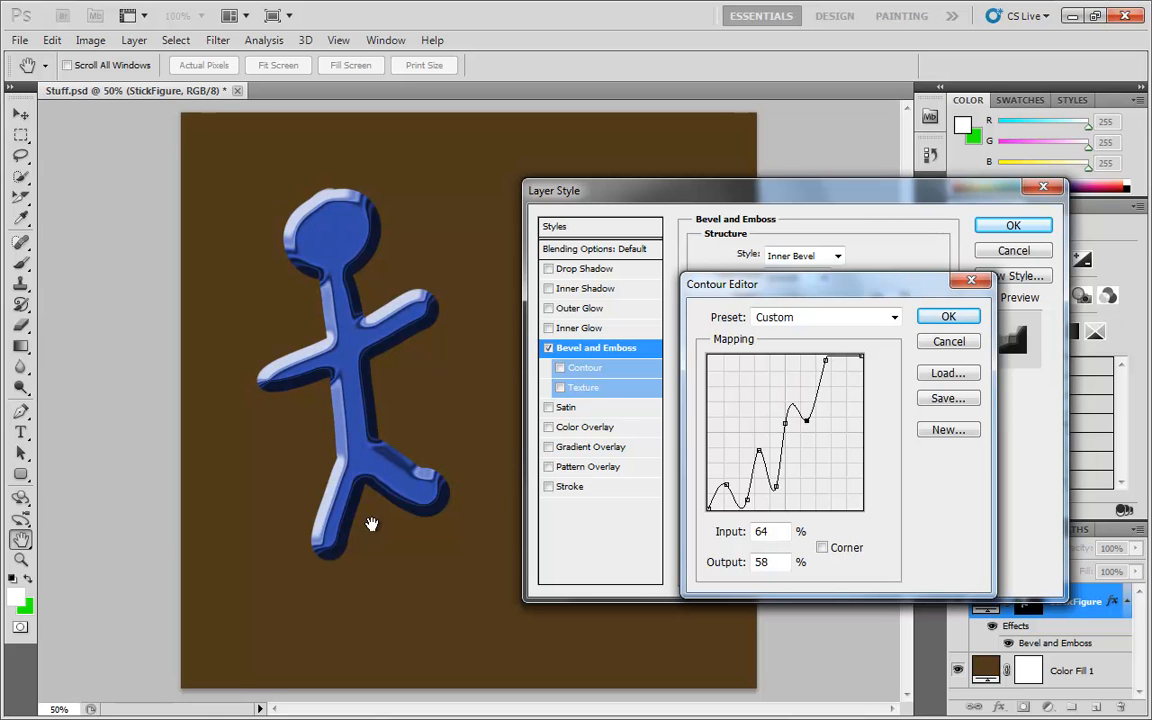
left_click(949, 341)
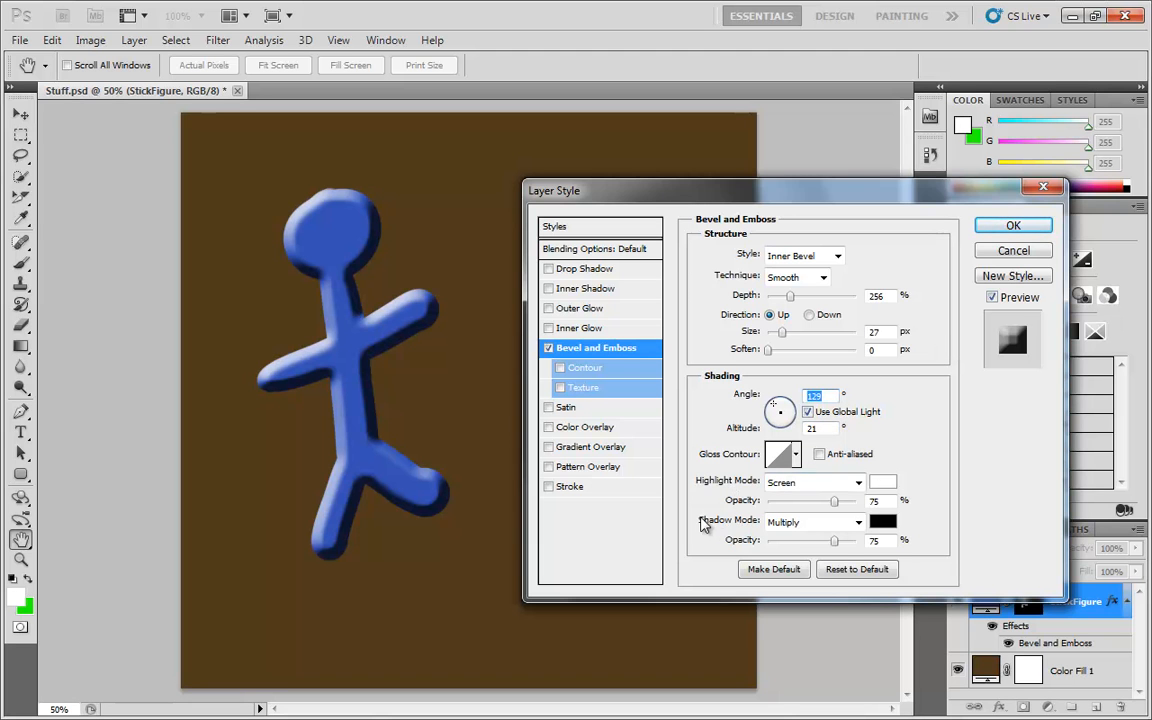
Step: Try the bevel's highlight in Multiply mode with a gray color, then discard the color and restore Screen mode
left_click(808, 484)
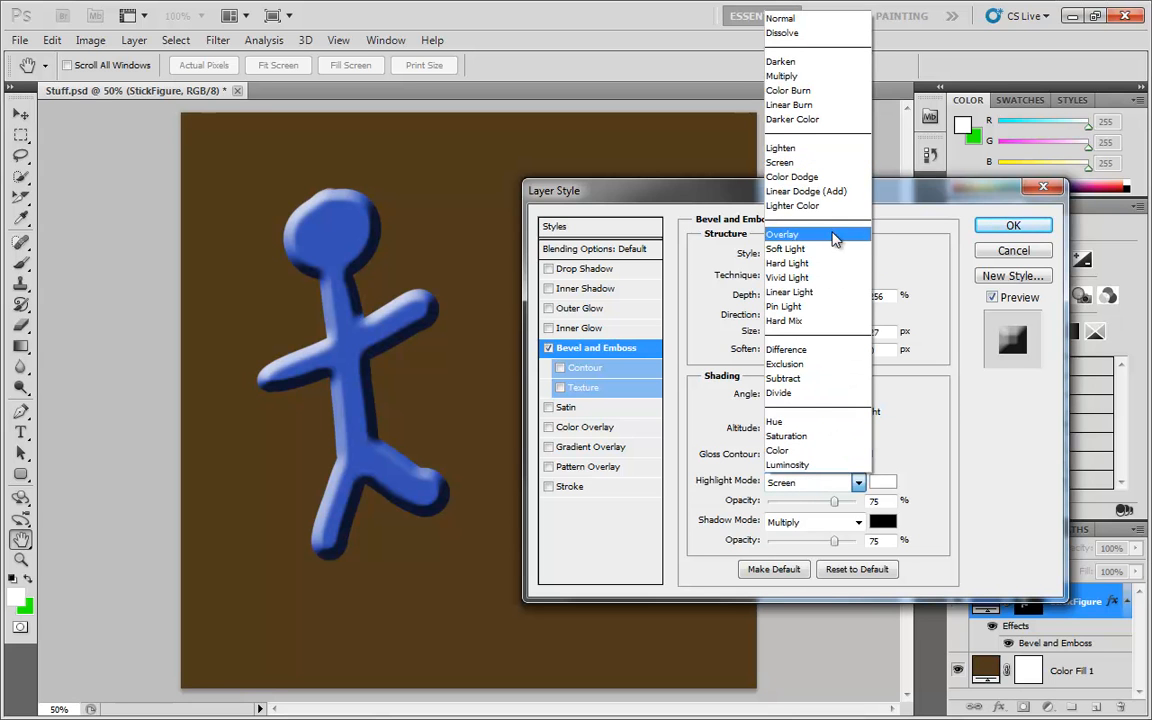
left_click(793, 77)
left_click(882, 482)
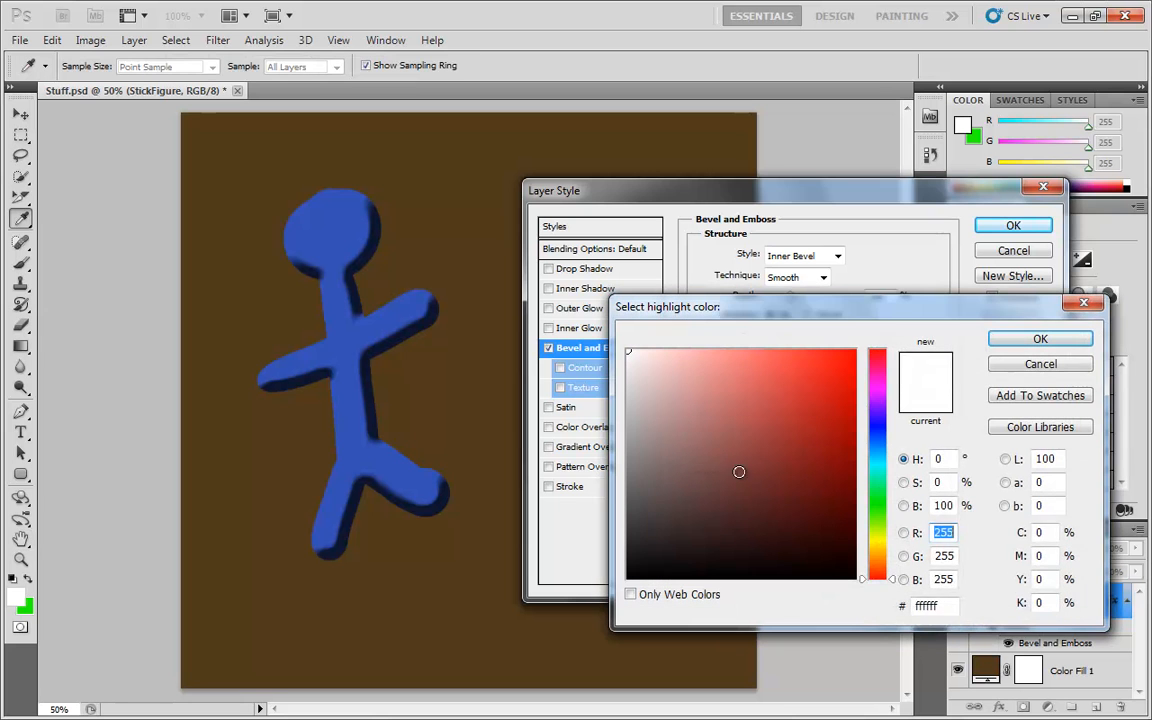
left_click_drag(658, 494, 588, 516)
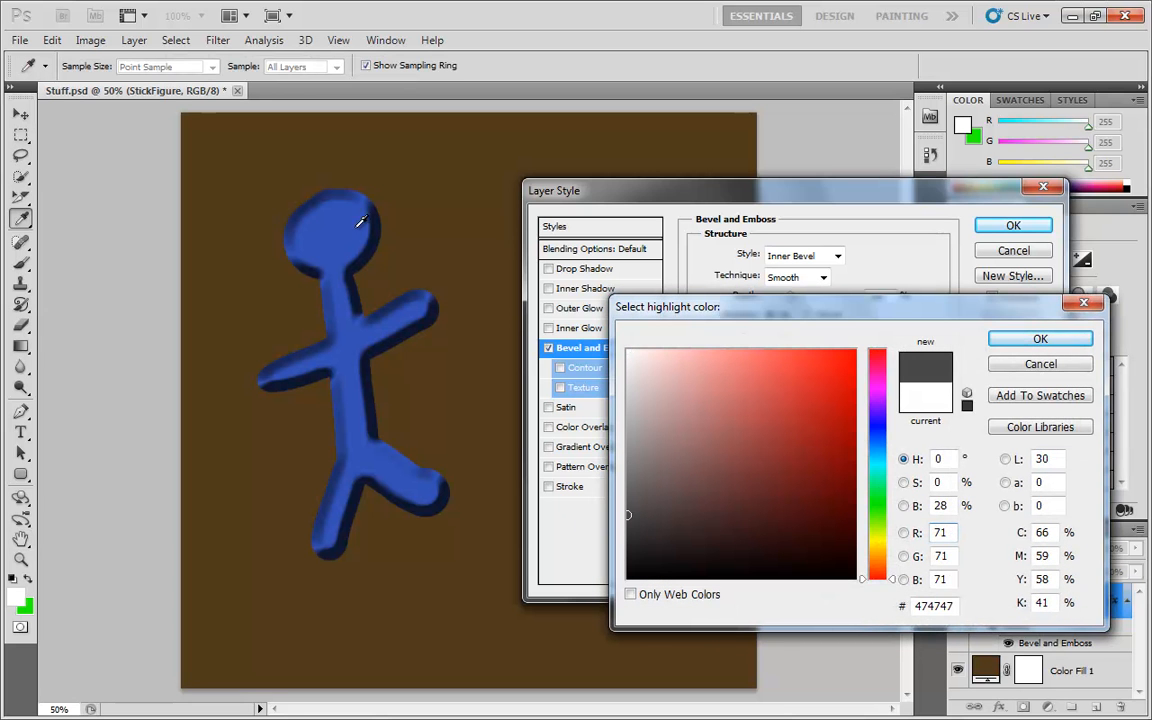
left_click_drag(648, 466, 606, 478)
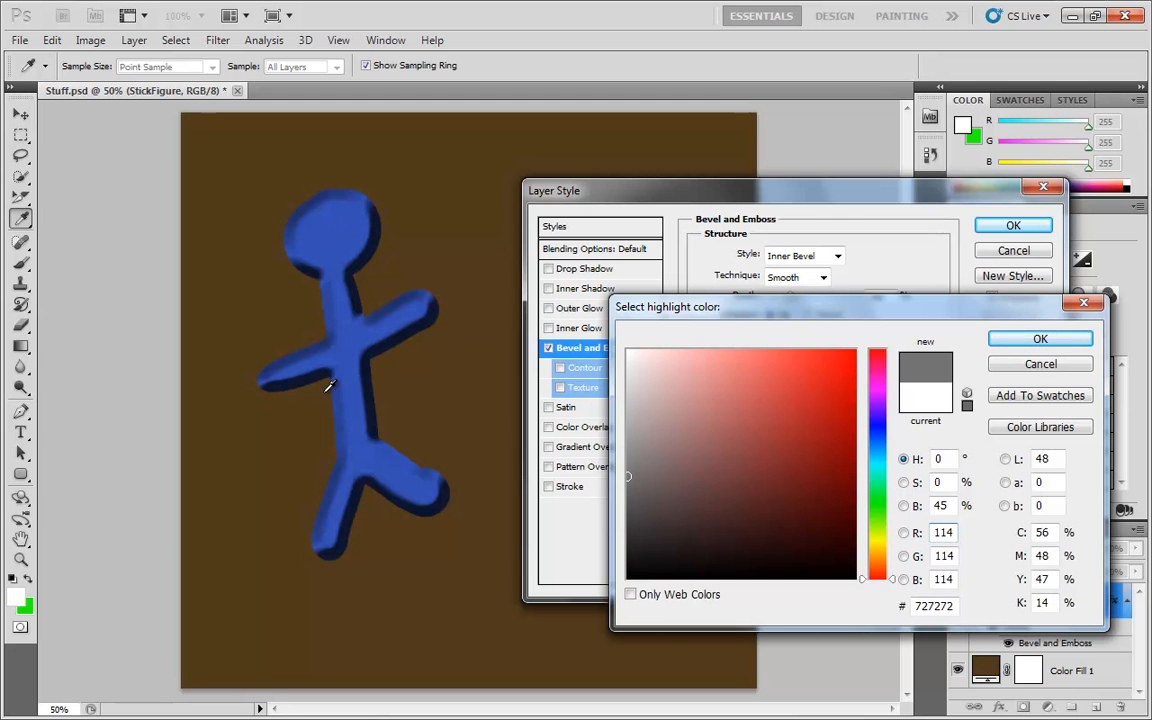
left_click(1038, 364)
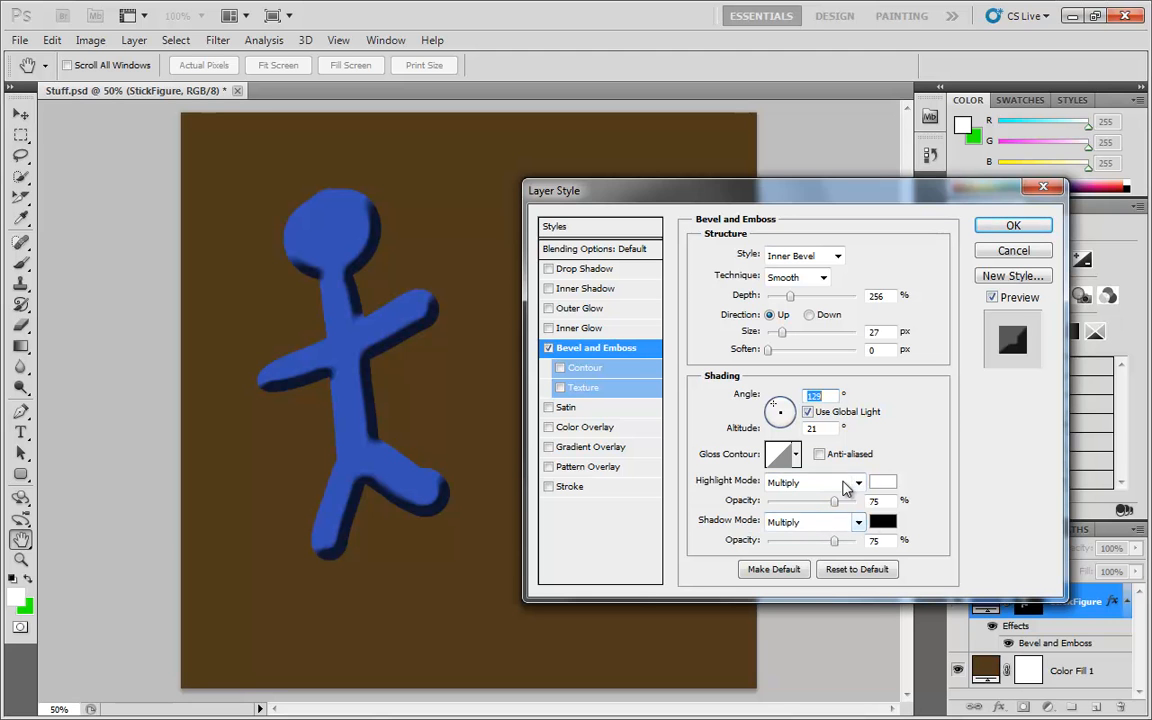
left_click(844, 484)
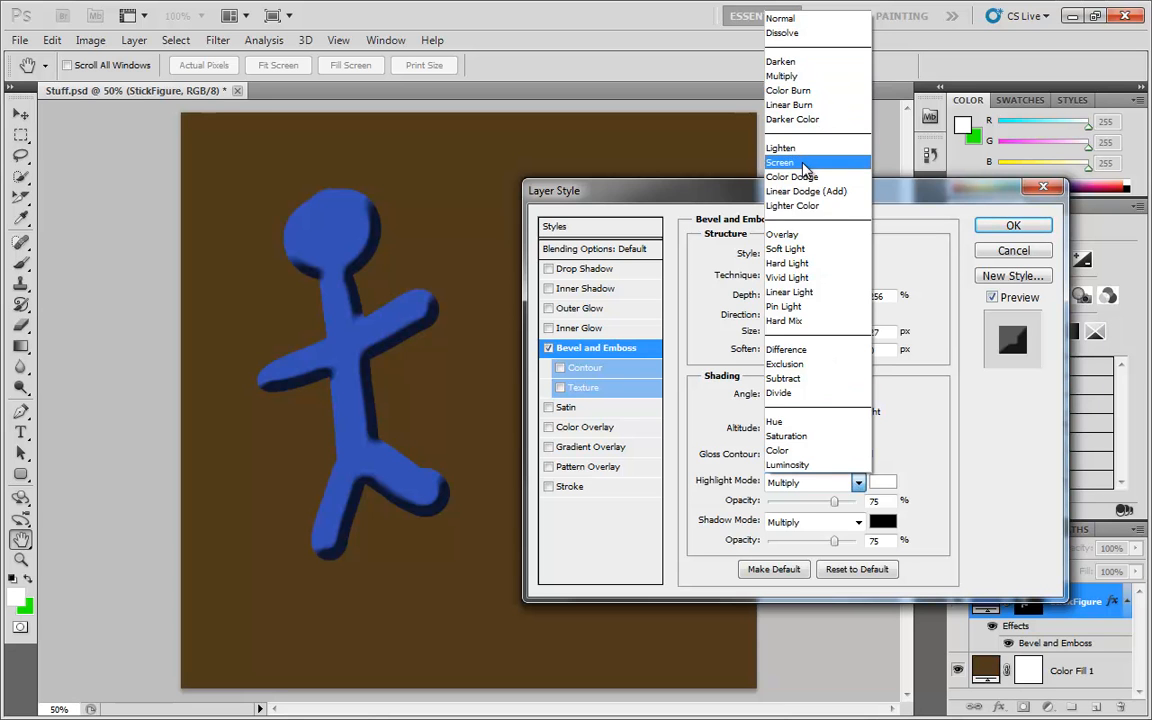
left_click(803, 165)
Step: Set the bevel's shadow mode to Screen and its shadow color to white
left_click(856, 523)
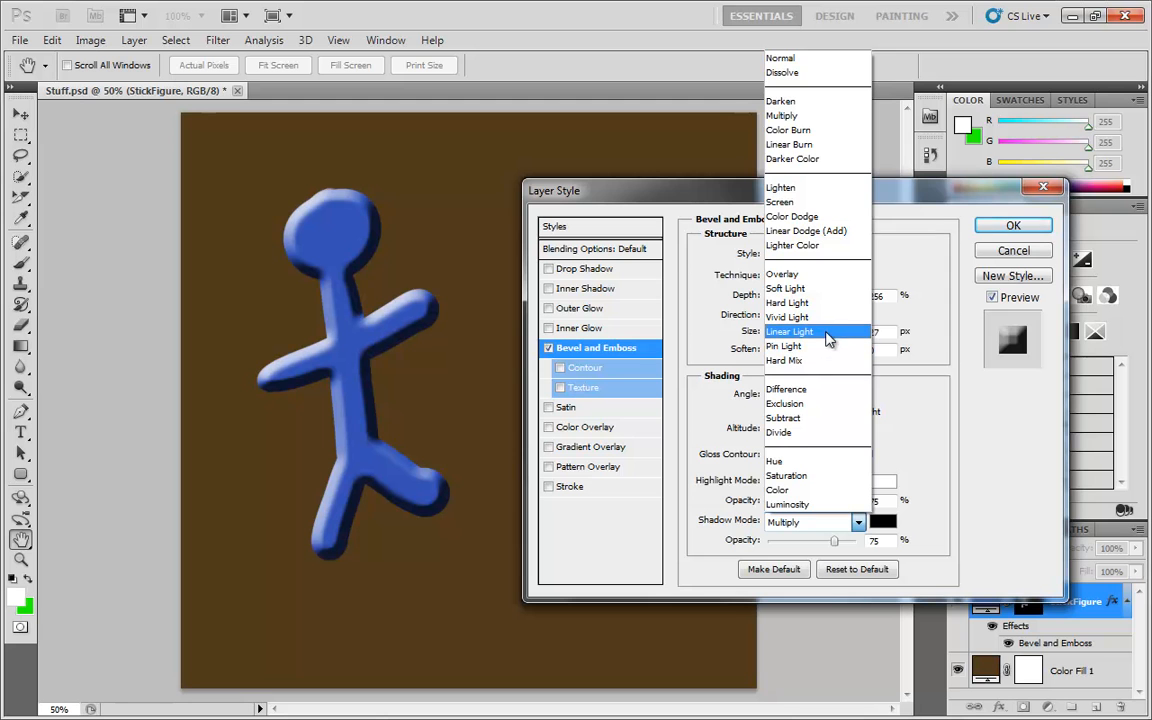
left_click(780, 202)
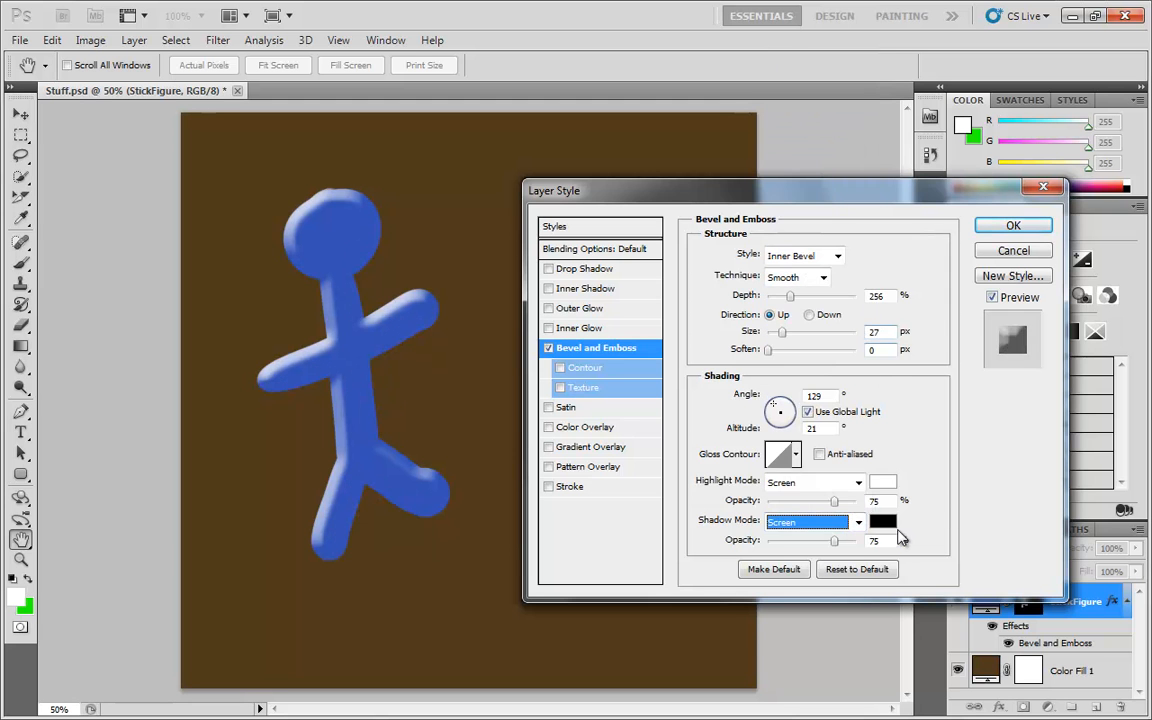
left_click(884, 520)
left_click(628, 506)
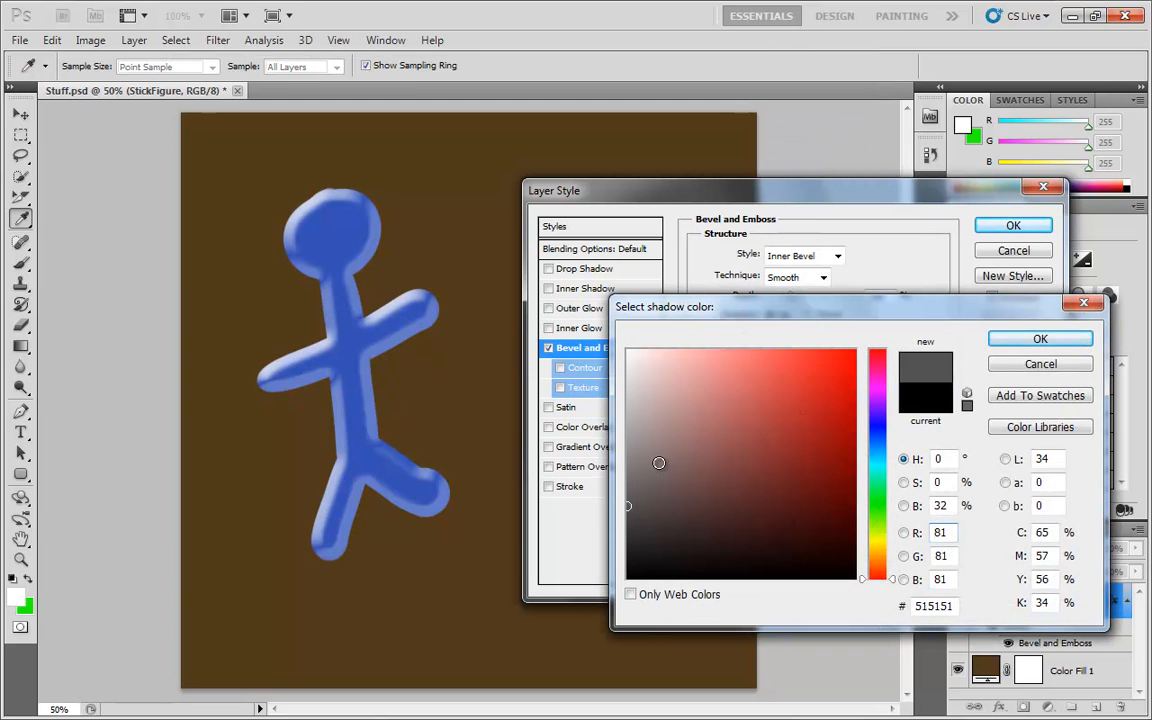
left_click(630, 524)
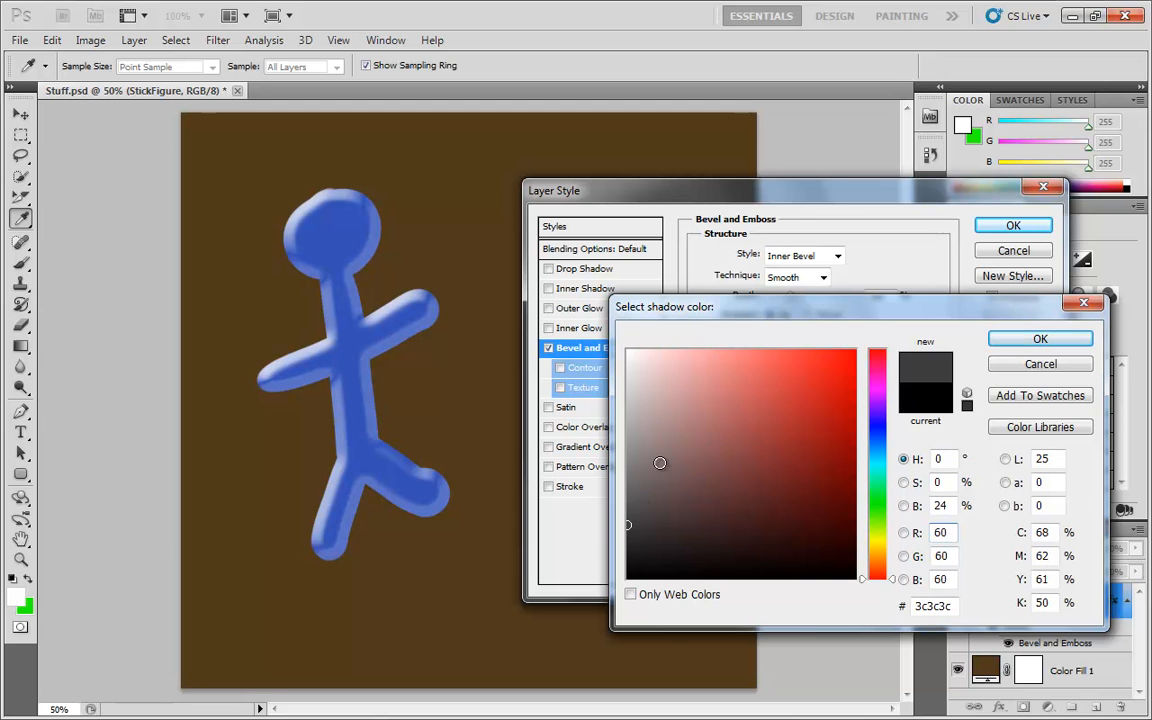
left_click_drag(675, 443, 596, 331)
left_click(1010, 339)
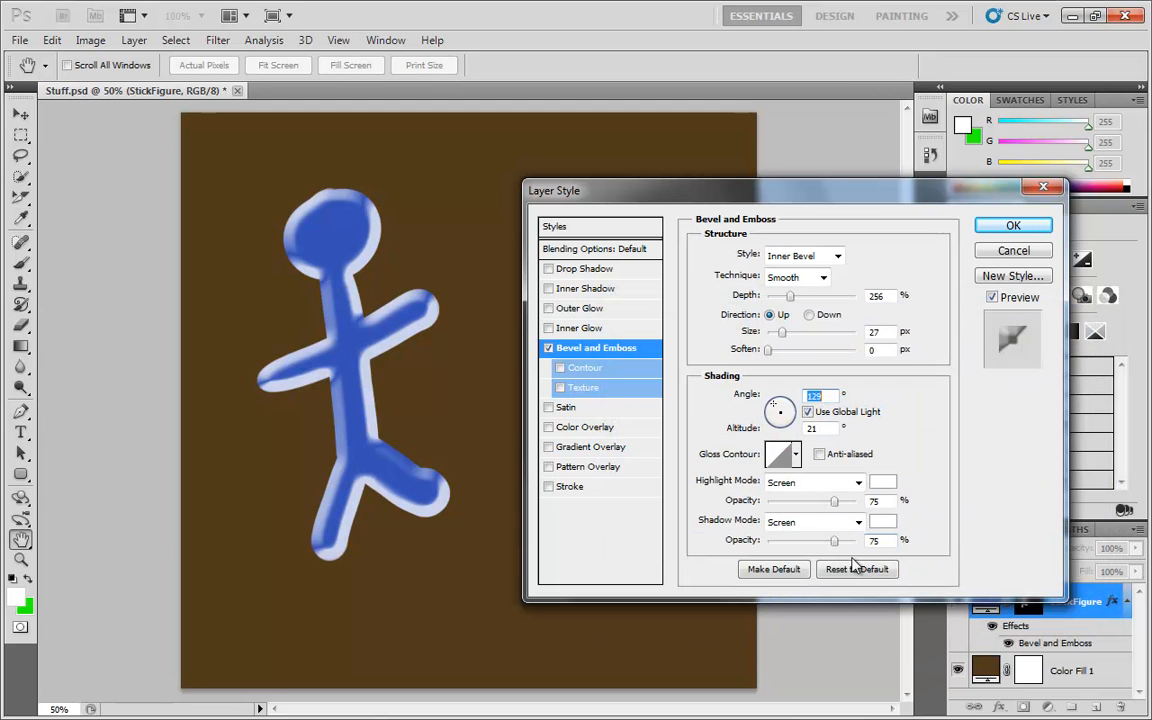
Step: Lower the bevel's shadow opacity to 69% and set its shadow mode to Normal
mouse_move(834, 545)
left_mouse_down()
mouse_move(822, 545)
mouse_move(850, 545)
mouse_move(812, 545)
mouse_move(828, 545)
left_mouse_up()
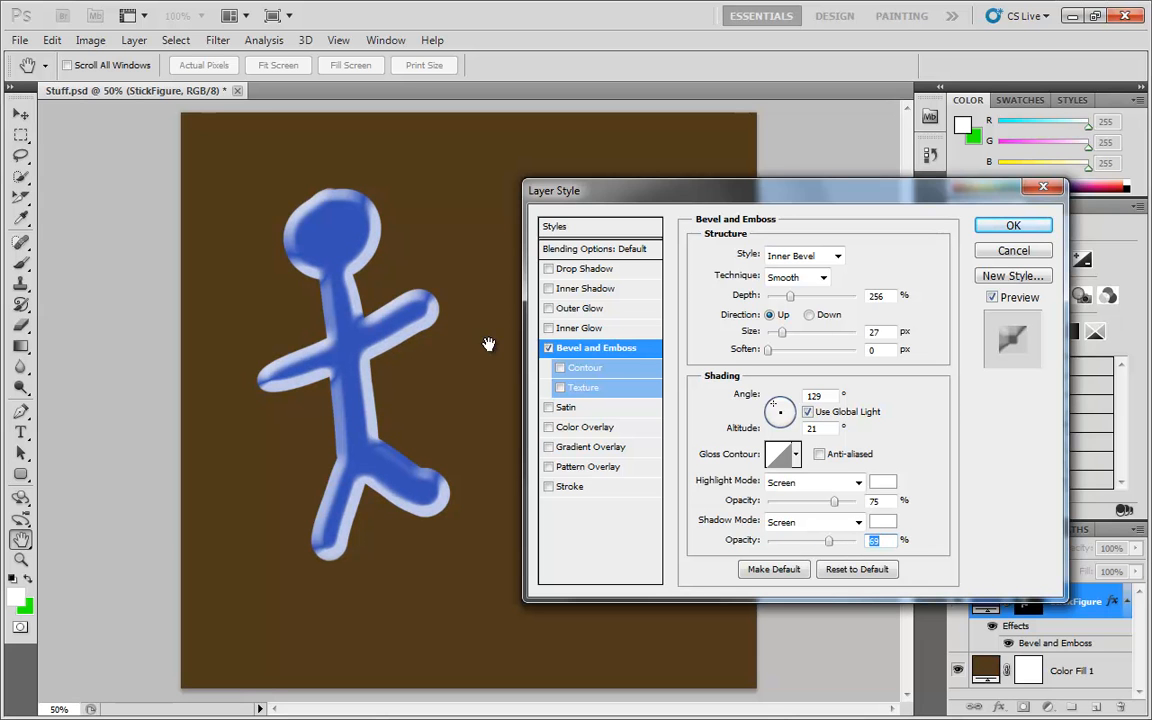
left_click(852, 523)
key("Up")
key("Up")
key("Up")
key("Up")
key("Up")
key("Up")
key("Up")
key("Up")
key("Return")
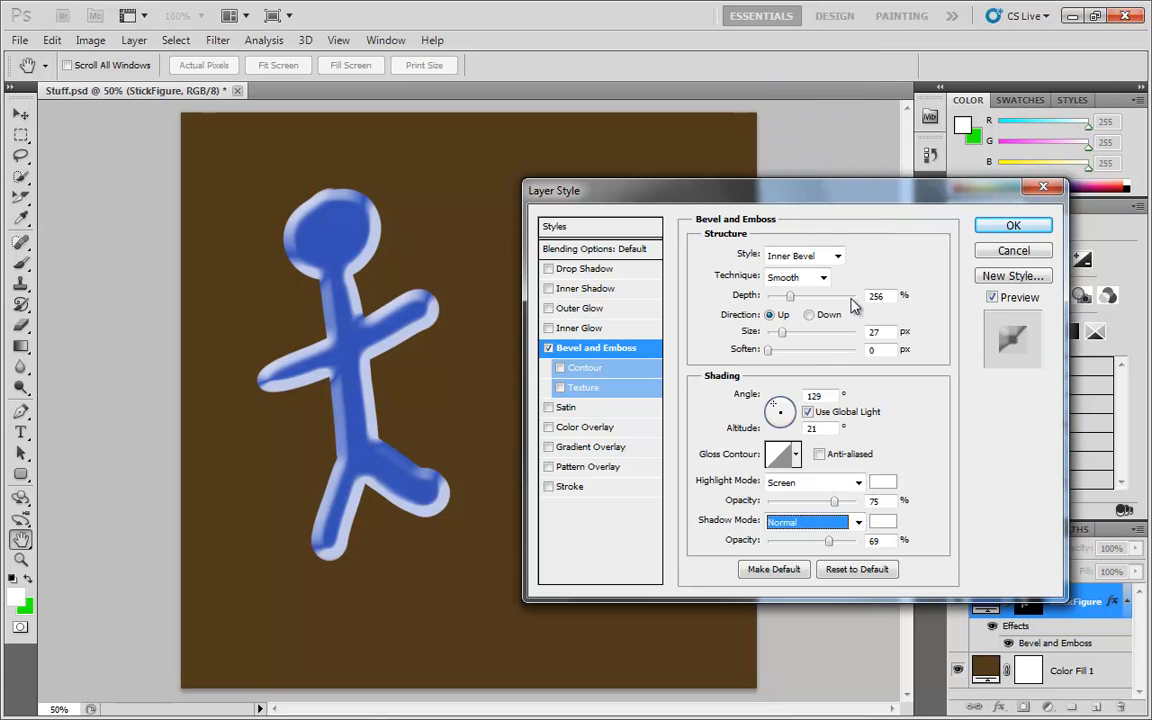
Step: Set the bevel's shadow mode to Multiply with a black shadow color
left_click(852, 527)
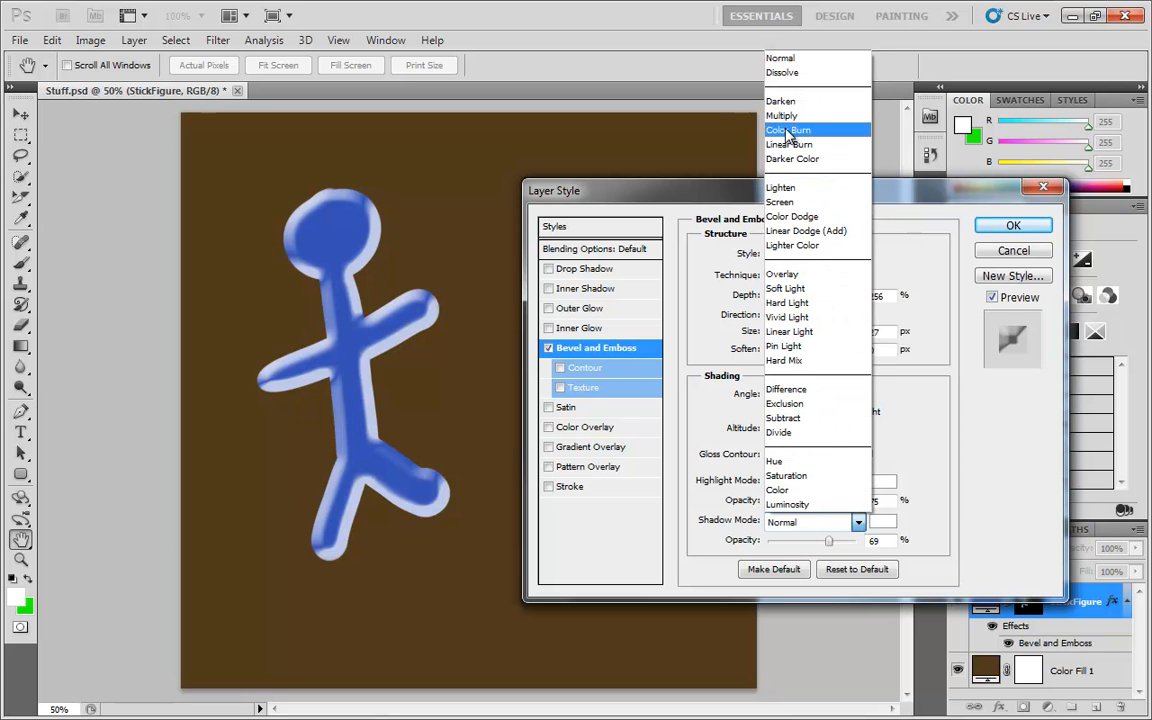
left_click(775, 105)
left_click(882, 521)
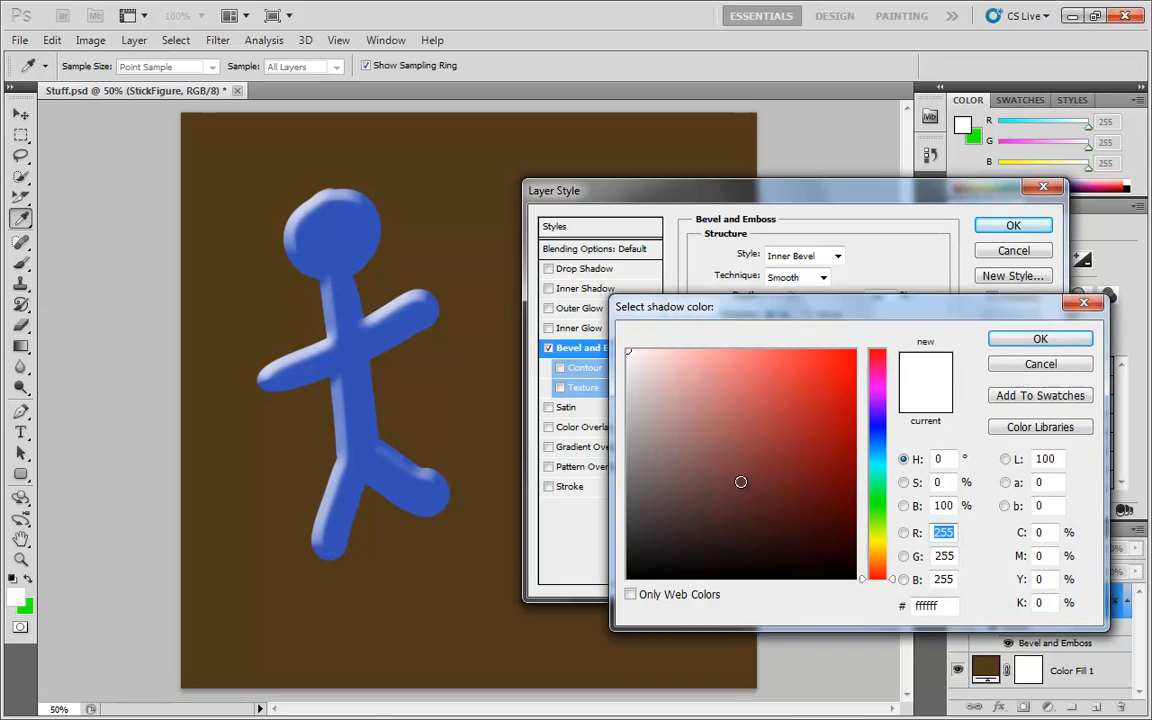
left_click(628, 578)
left_click(1040, 339)
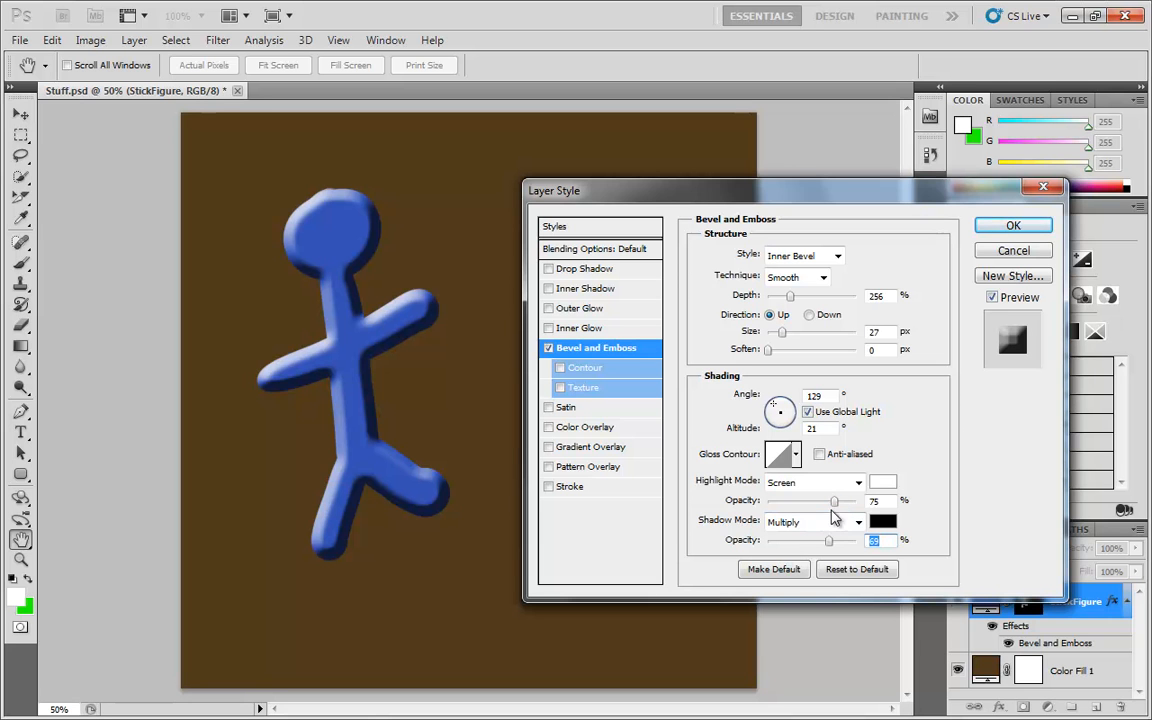
Step: Raise the bevel's shadow opacity to 100% and vary the highlight opacity through 24% and 71%, ending at 13%
left_click_drag(835, 507, 791, 508)
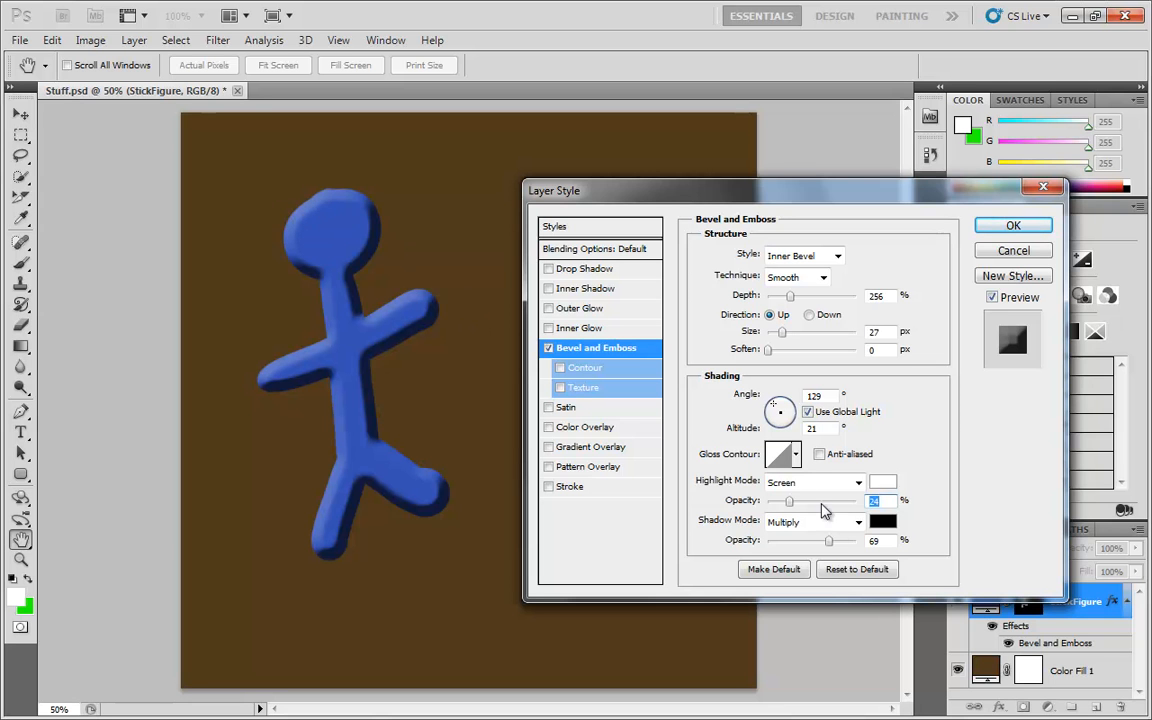
left_click_drag(824, 543, 874, 540)
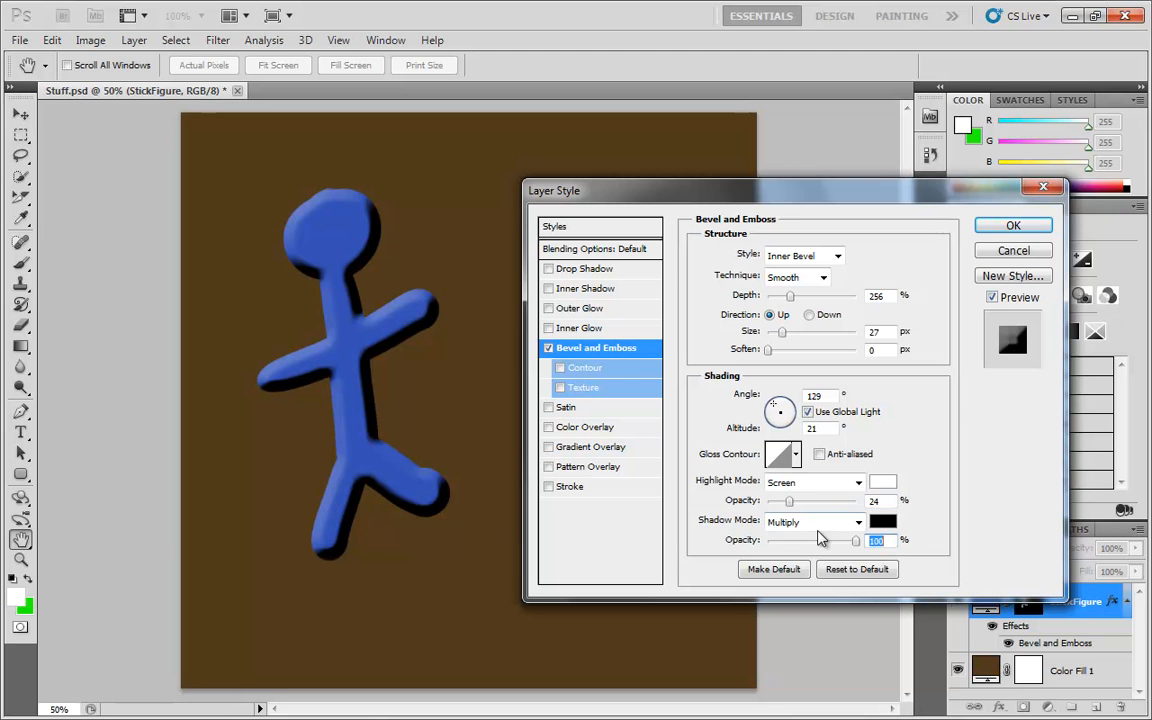
mouse_move(790, 502)
left_mouse_down()
mouse_move(826, 507)
mouse_move(810, 508)
left_mouse_up()
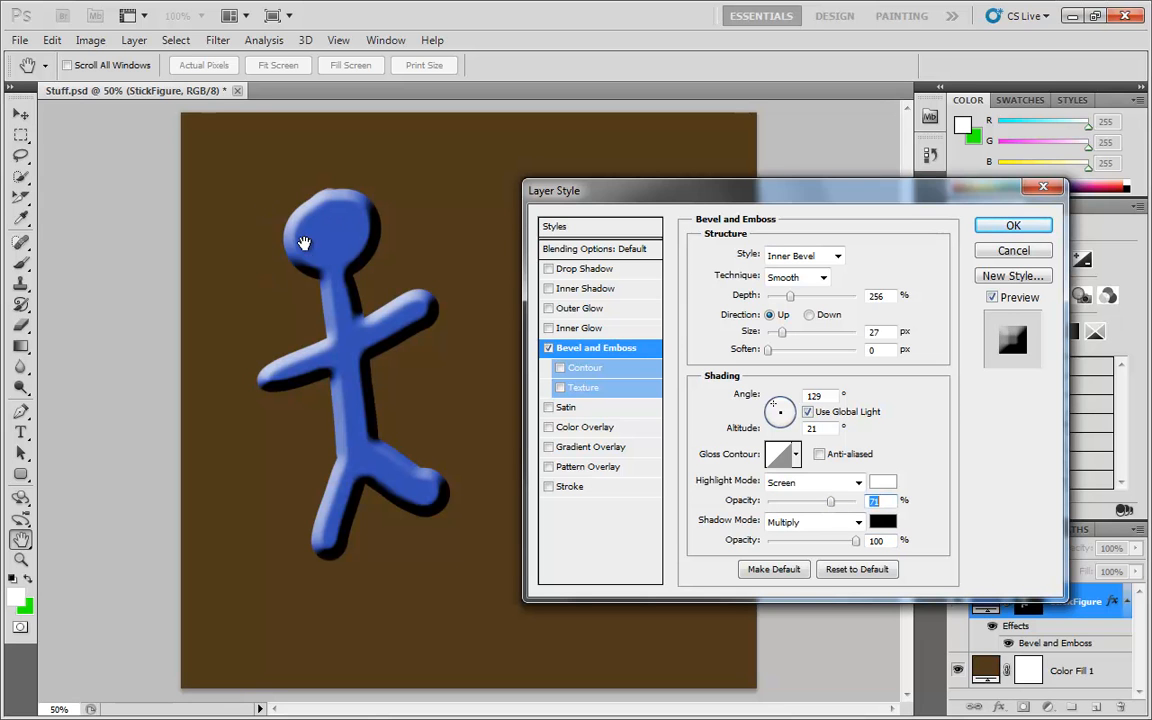
left_click_drag(835, 507, 781, 514)
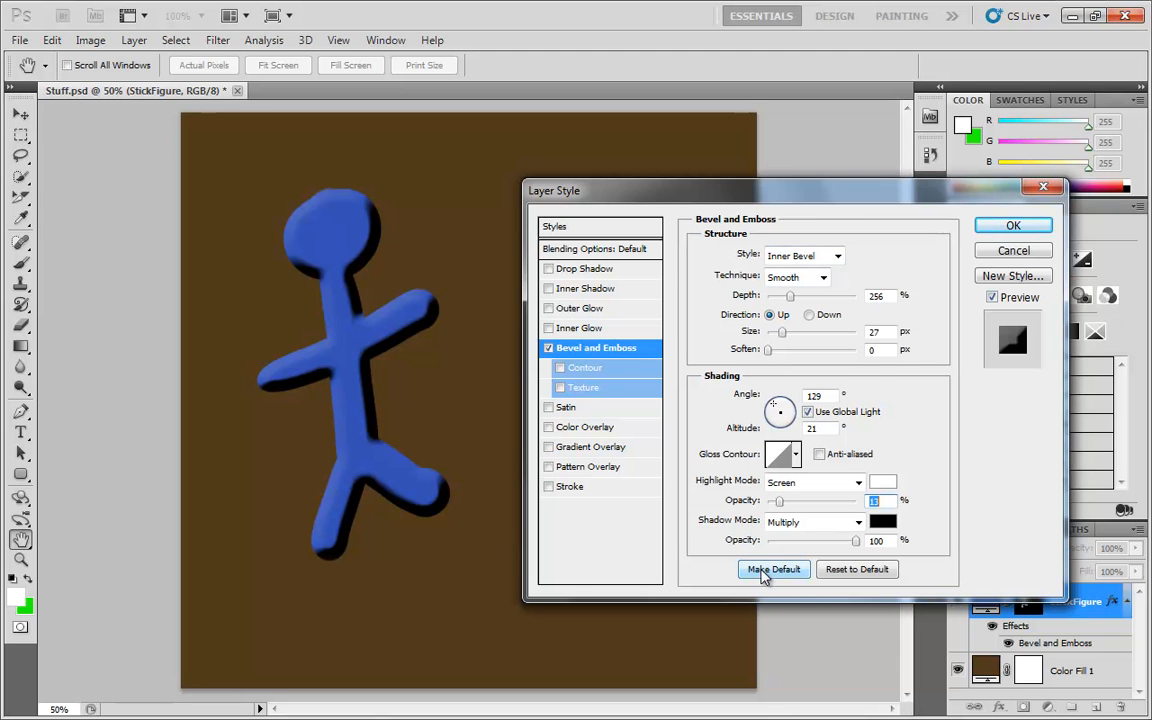
Step: Reset the Bevel and Emboss settings to their defaults
left_click(857, 569)
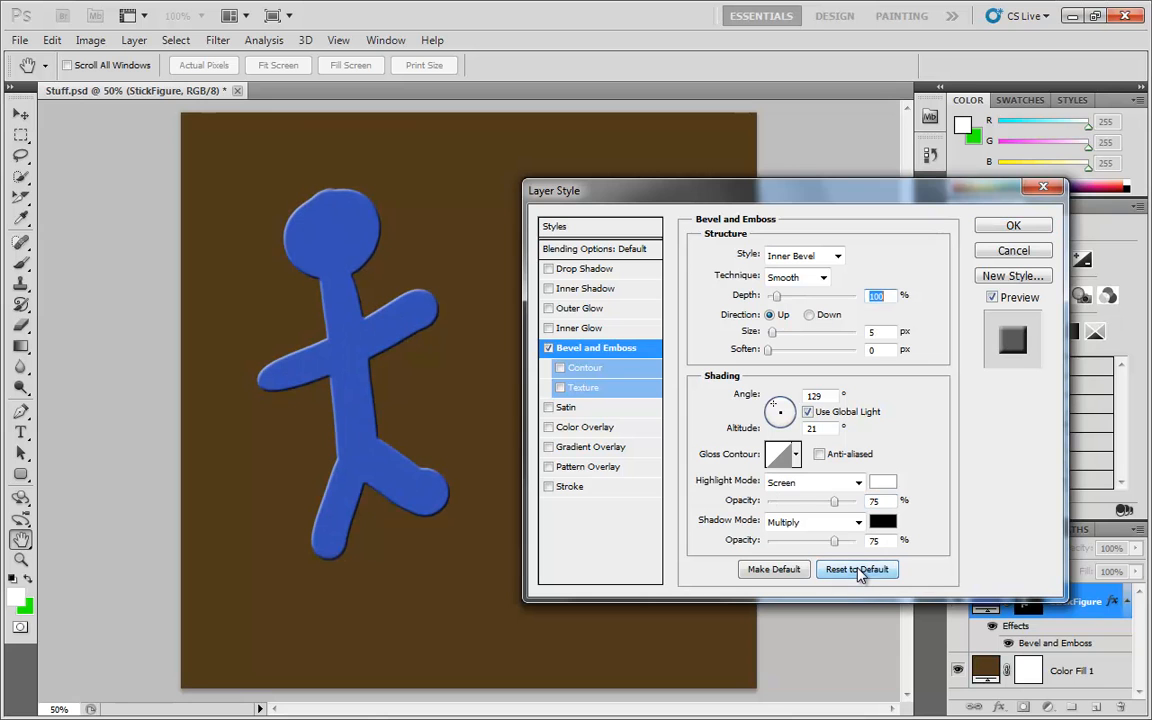